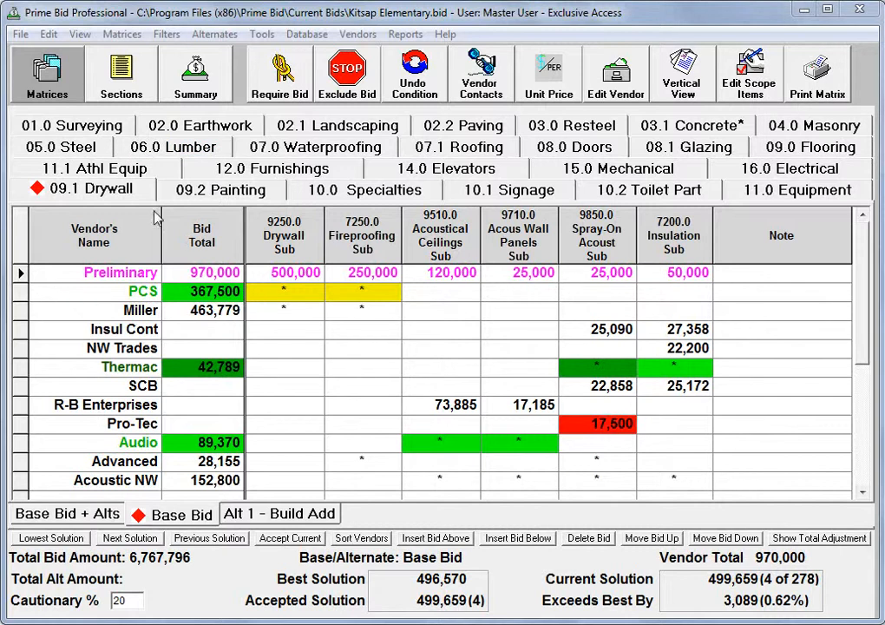
Step: Review the bid's sections grouped by division, first with full details and as a division summary
click(107, 82)
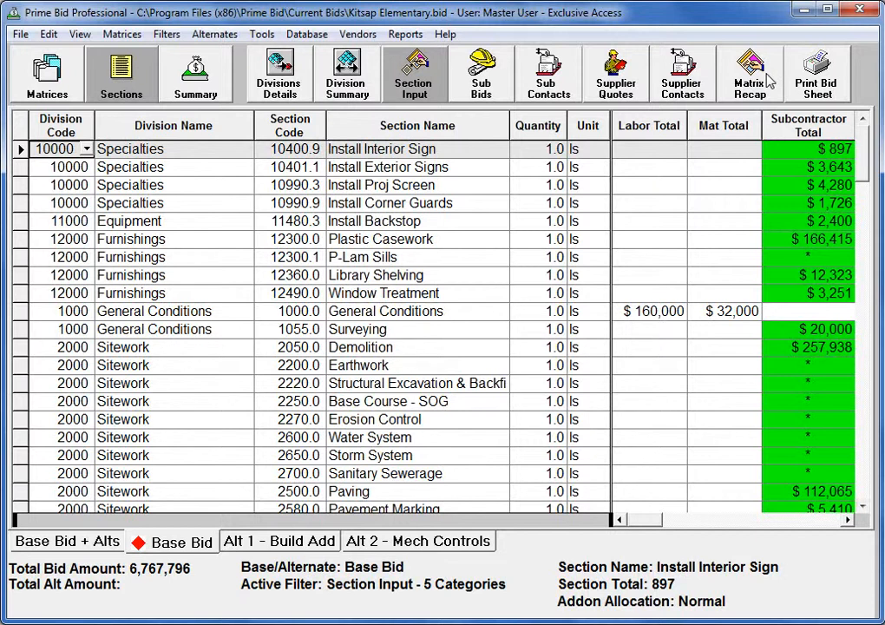
click(260, 78)
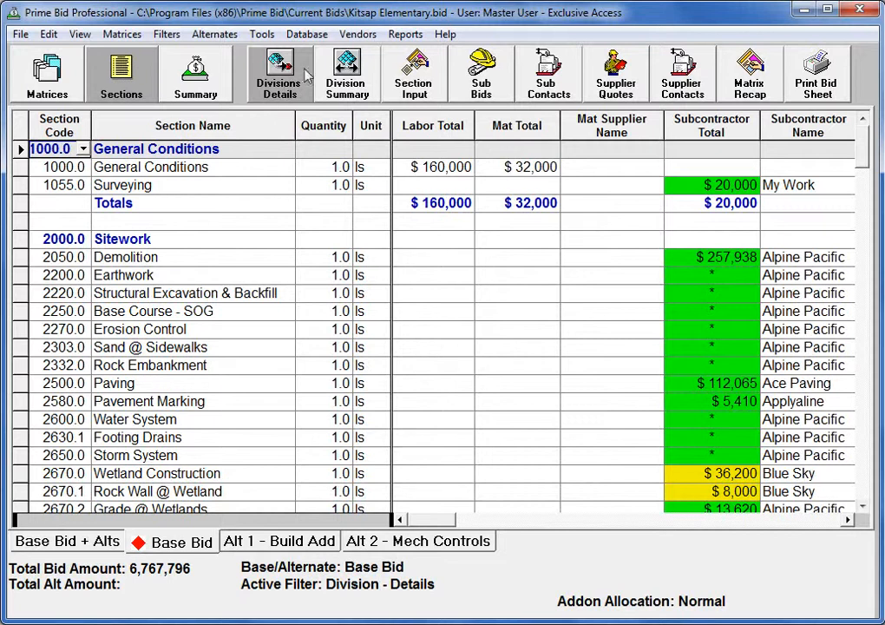
click(358, 76)
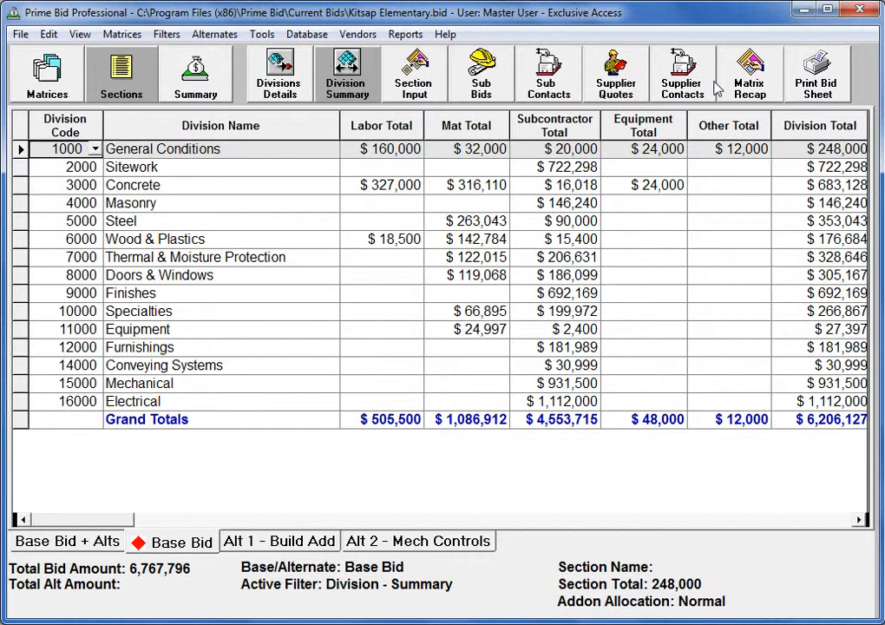
Step: Show the Matrix Recap and open the 05.0 Steel matrix from the Structural Steel - FOB material total
click(752, 85)
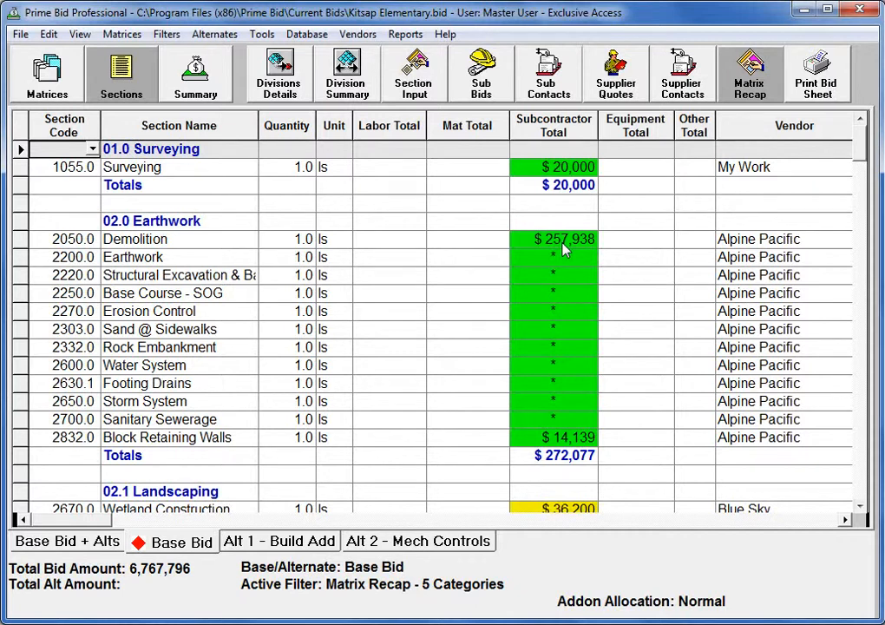
click(860, 507)
click(860, 506)
click(860, 510)
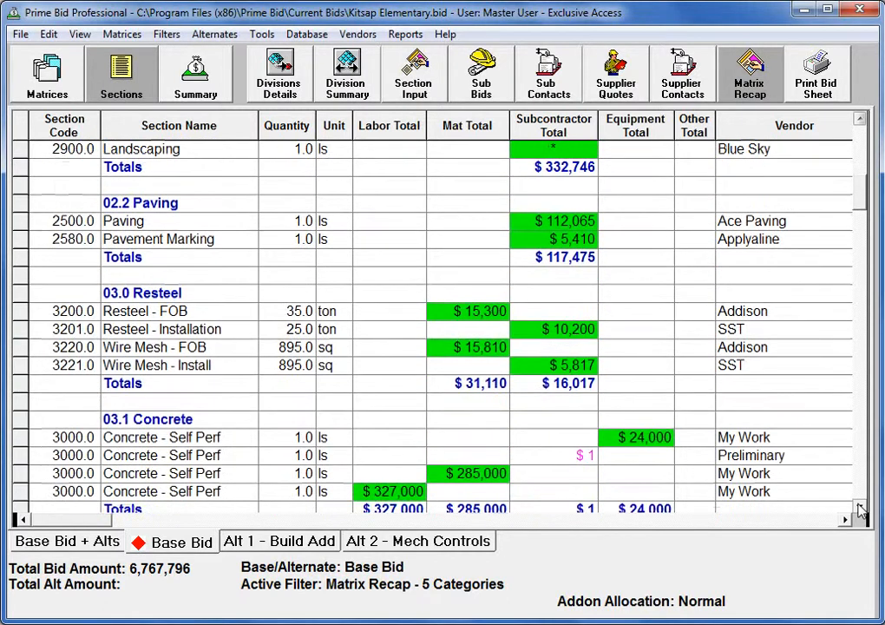
click(860, 509)
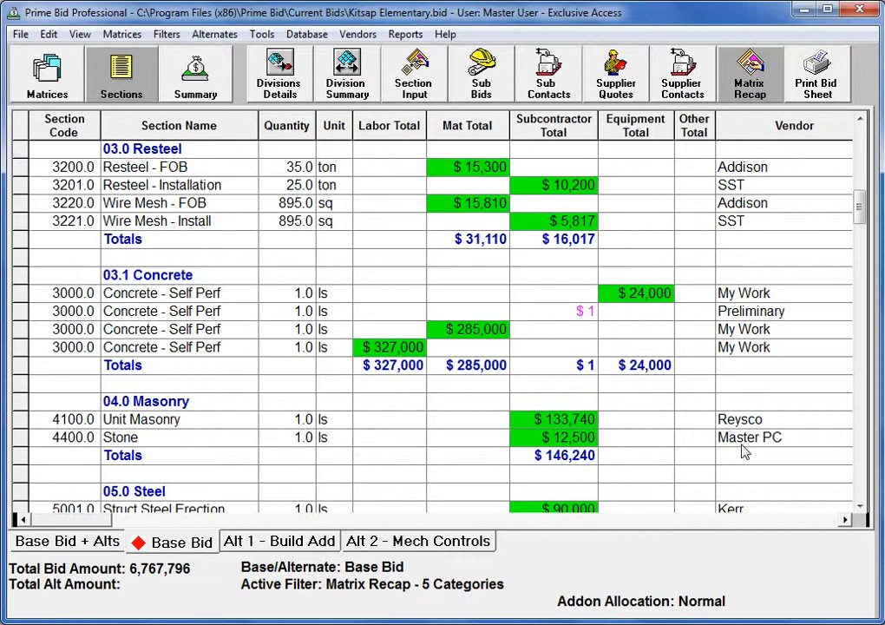
scroll(859, 512, down, 5)
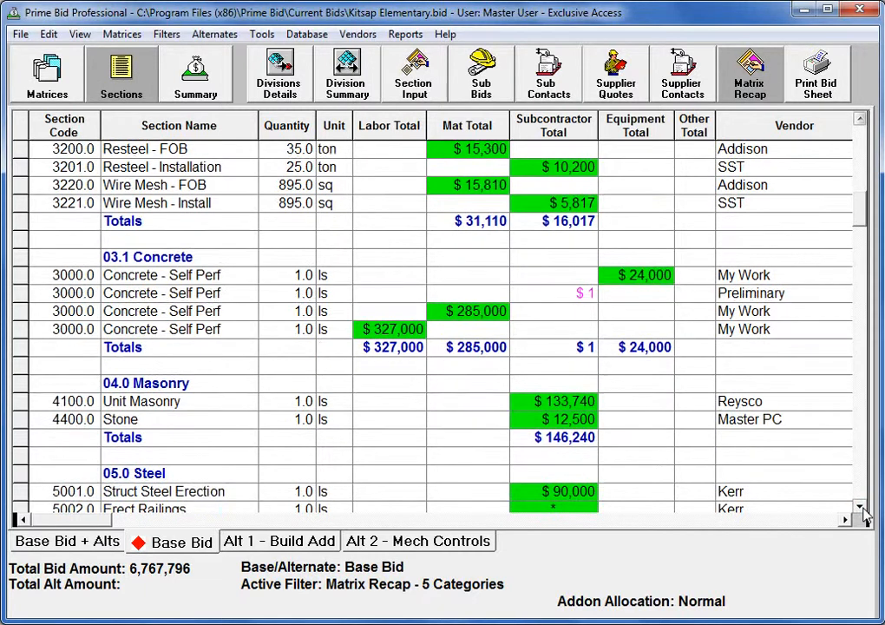
scroll(863, 517, down, 2)
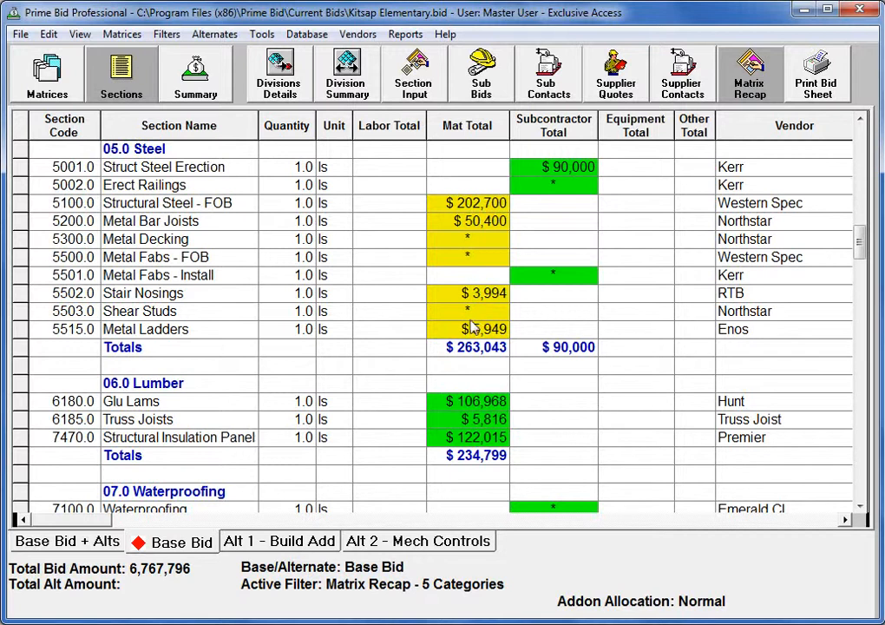
click(480, 210)
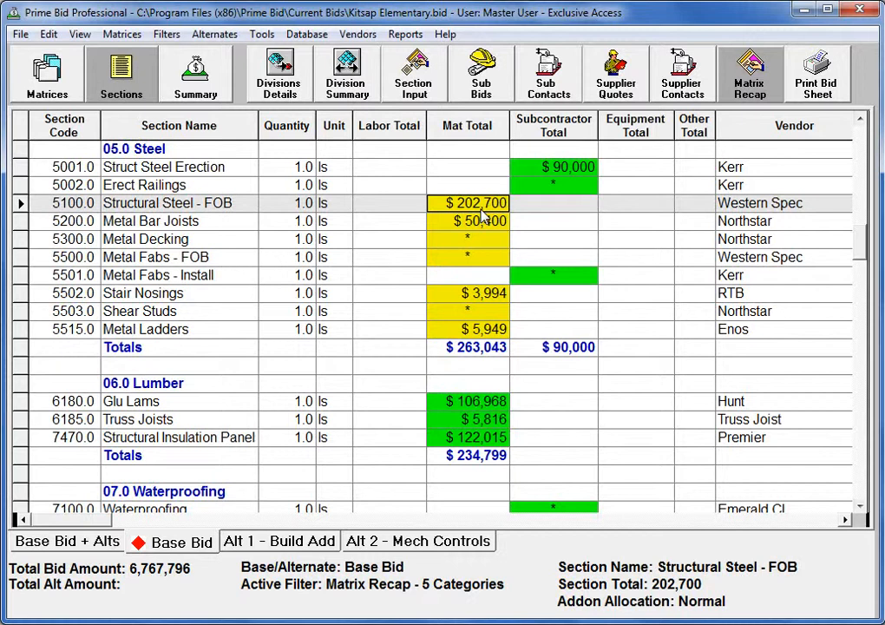
double_click(482, 215)
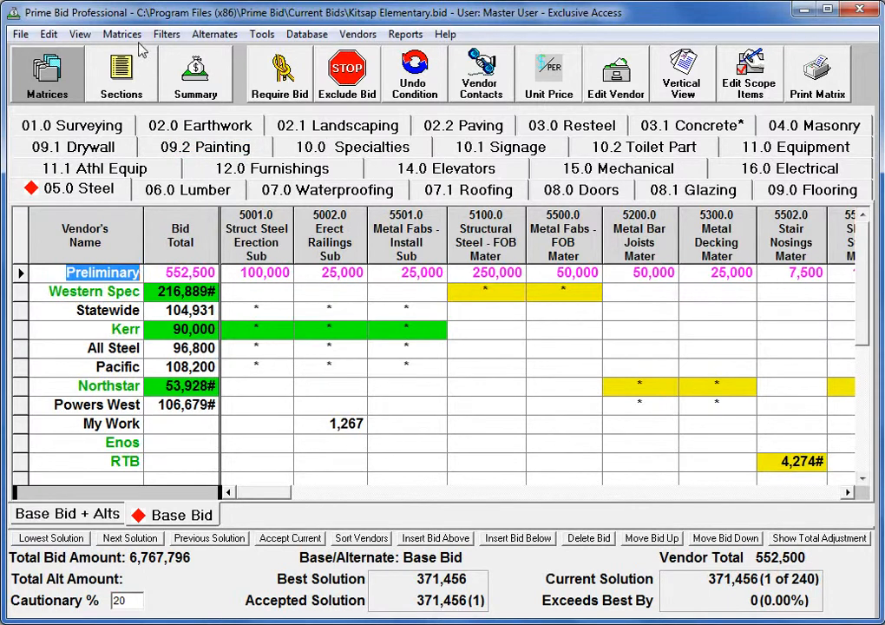
Step: Return to the Matrix Recap and open the 10.0 Specialties matrix from the Partitions subcontractor total
click(121, 80)
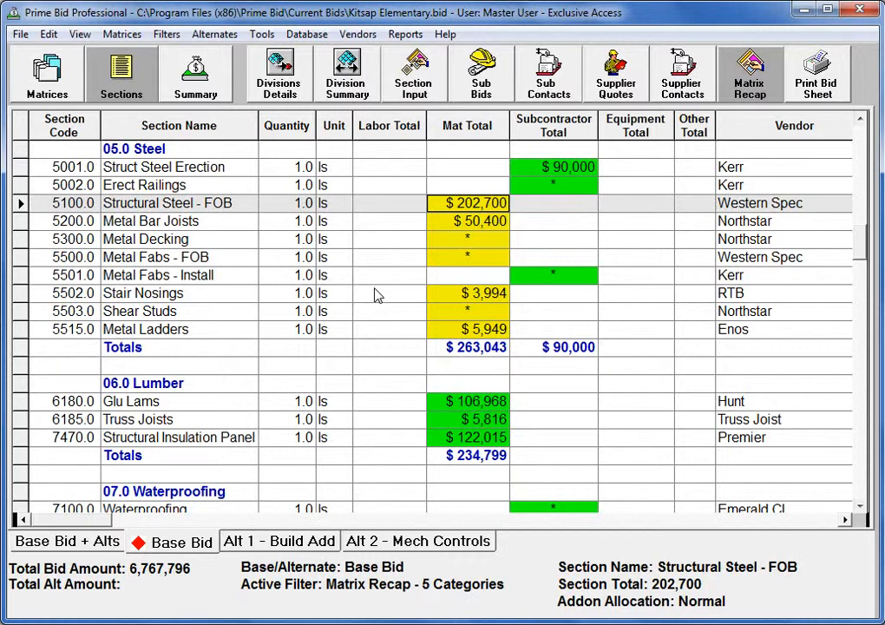
scroll(375, 296, down, 3)
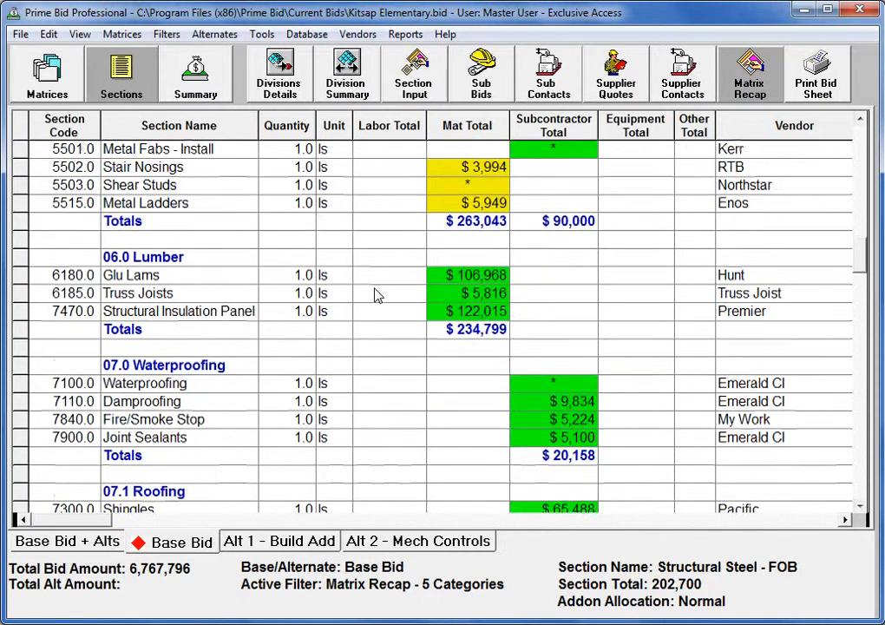
scroll(375, 296, down, 3)
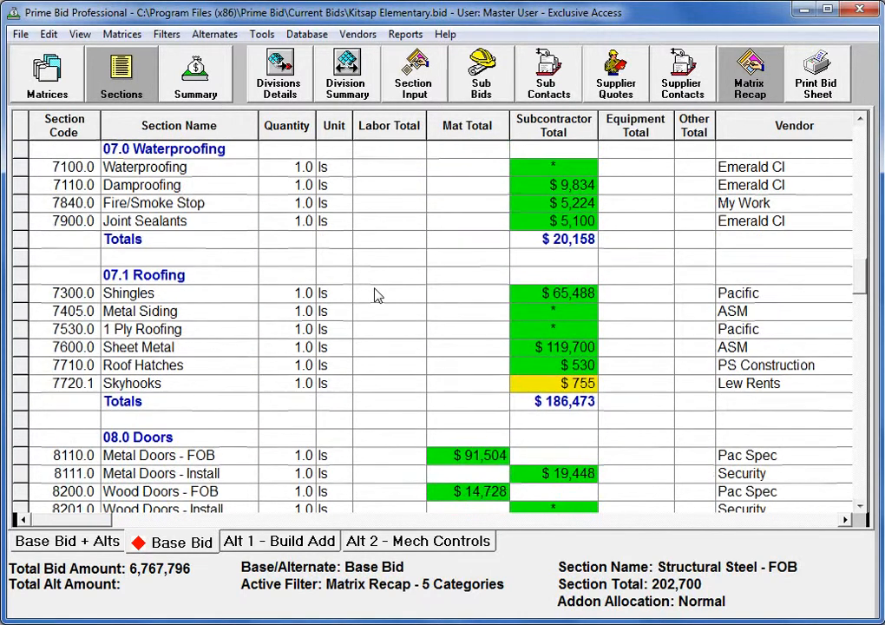
scroll(375, 296, down, 3)
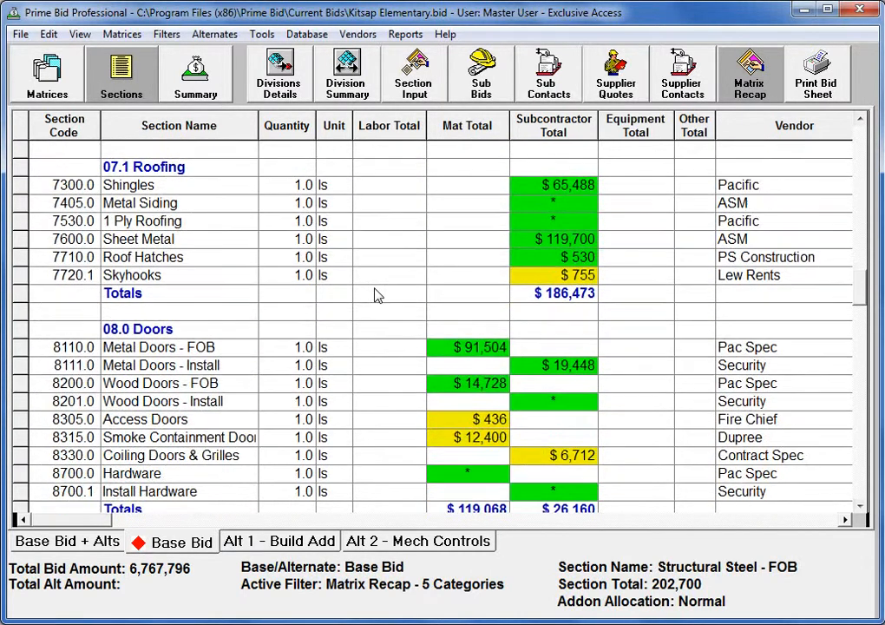
scroll(375, 296, down, 4)
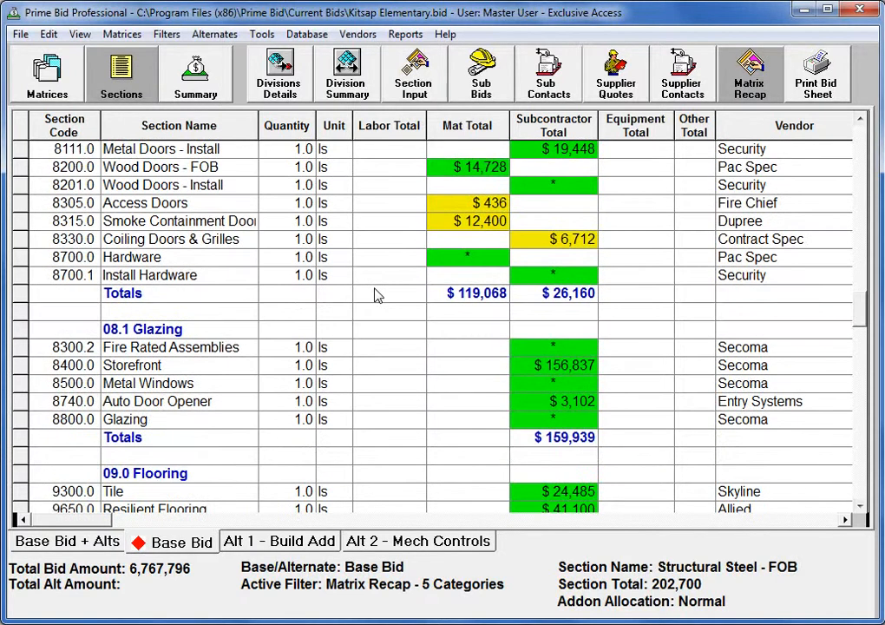
scroll(375, 296, down, 2)
scroll(375, 296, down, 1)
scroll(375, 296, down, 5)
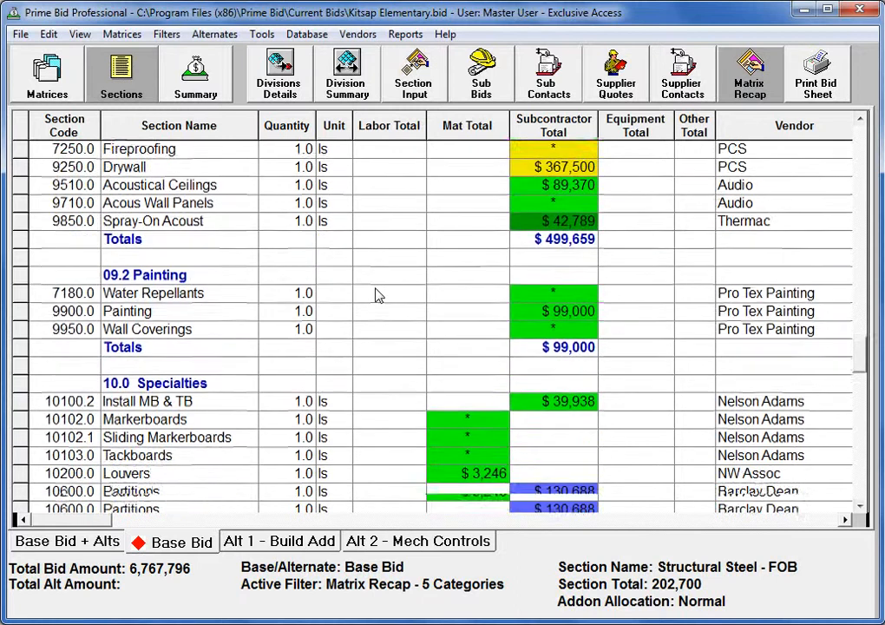
scroll(375, 296, down, 4)
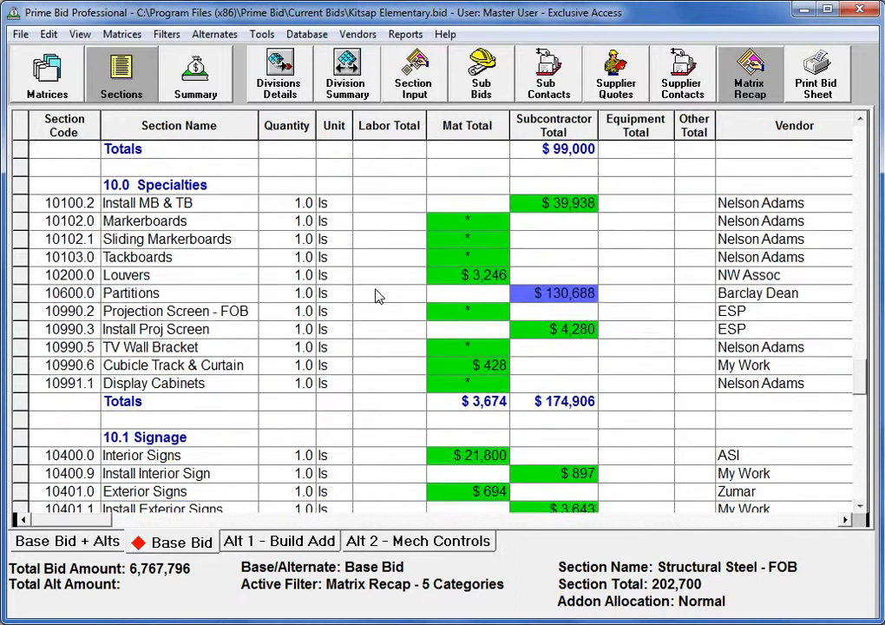
scroll(375, 296, down, 1)
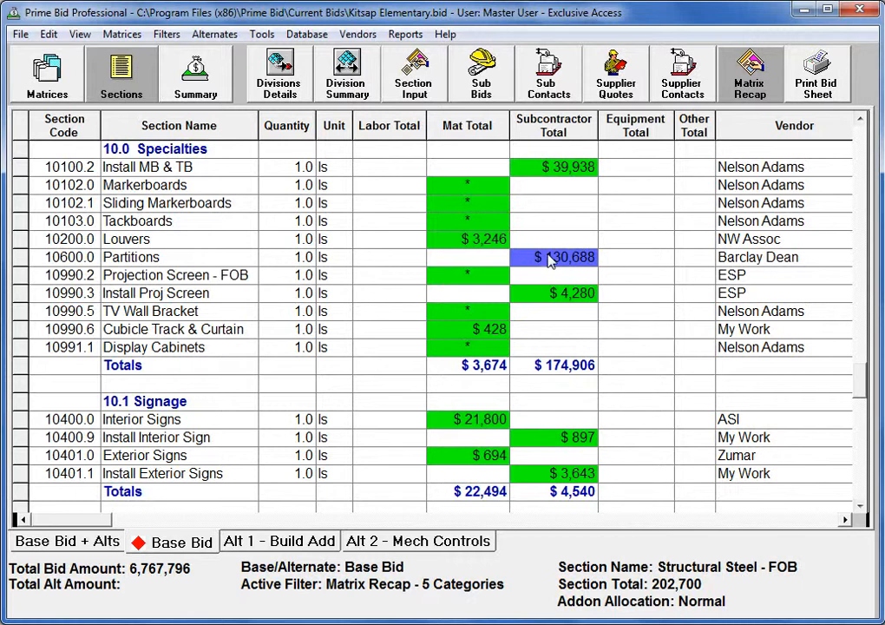
double_click(550, 261)
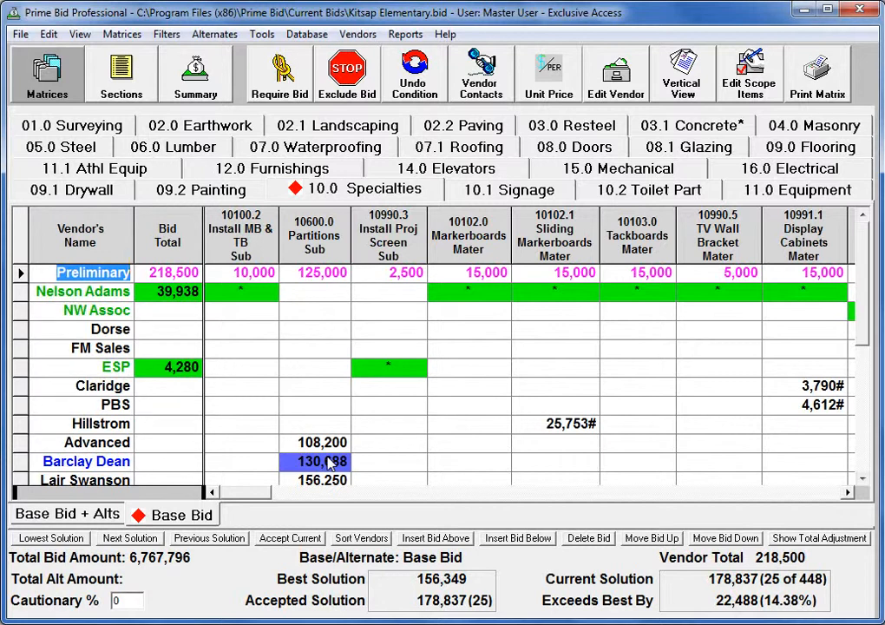
Step: Return to the sections, apply the Matrix Low Solution Comparison filter and compare the solutions for Surveying, Earthwork and Landscaping
click(91, 85)
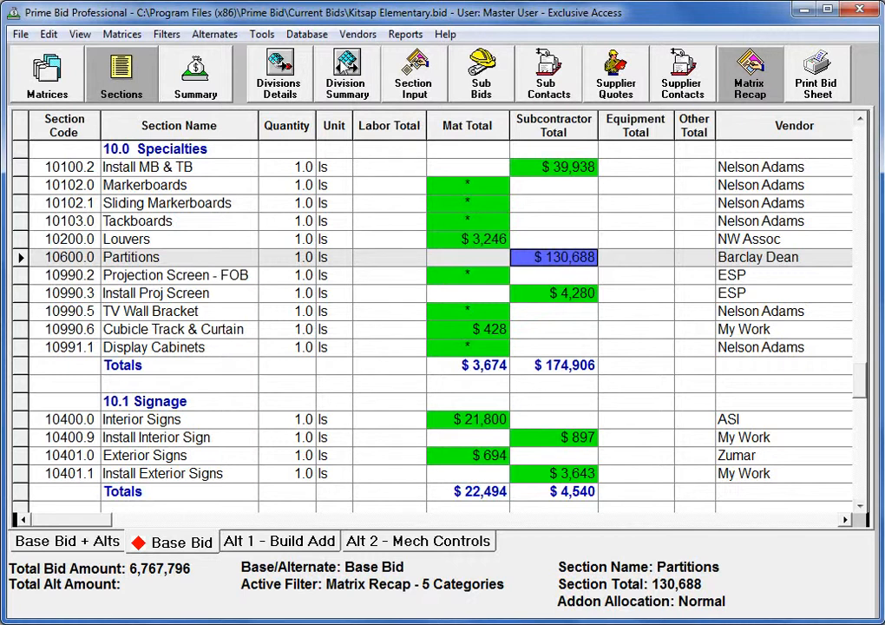
click(167, 36)
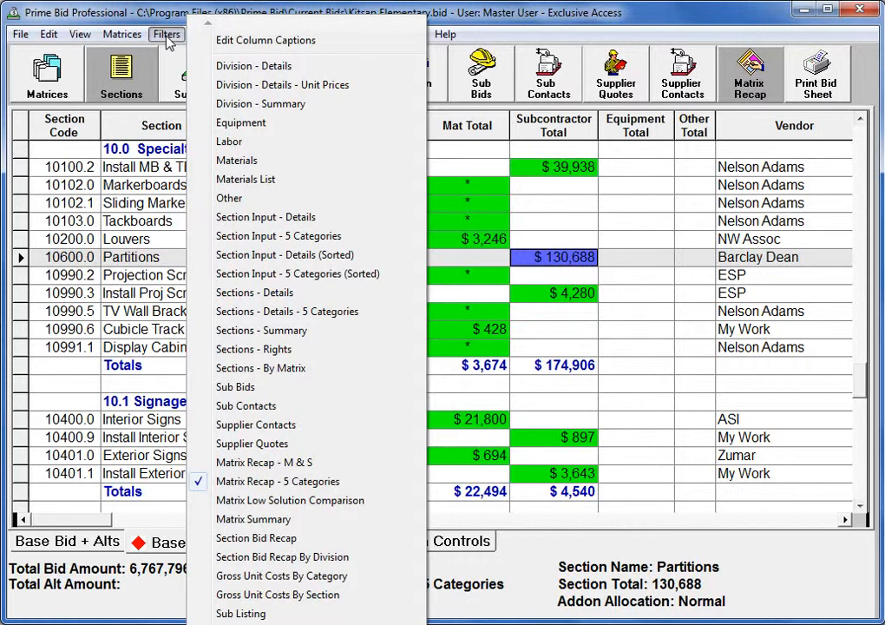
click(257, 505)
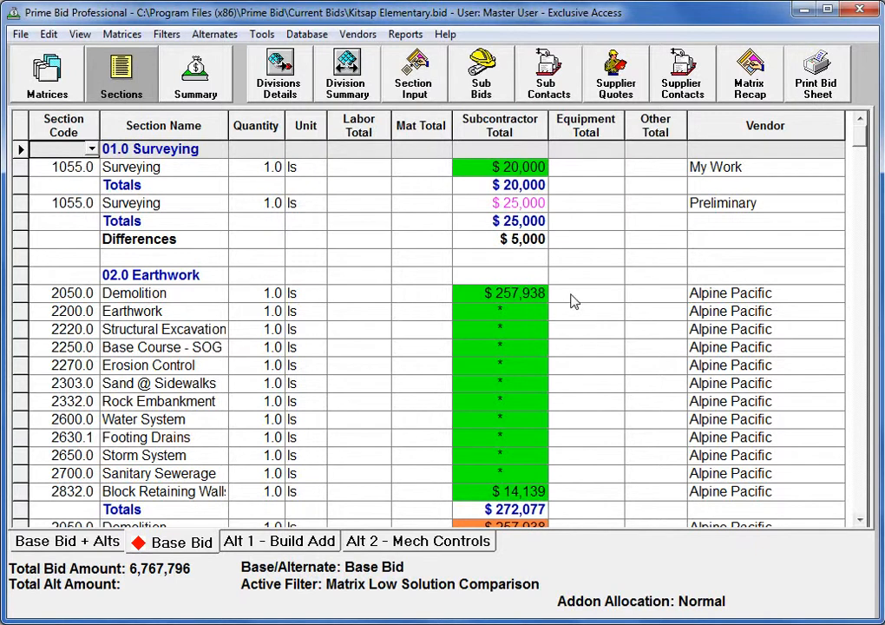
scroll(569, 300, down, 4)
scroll(571, 300, down, 3)
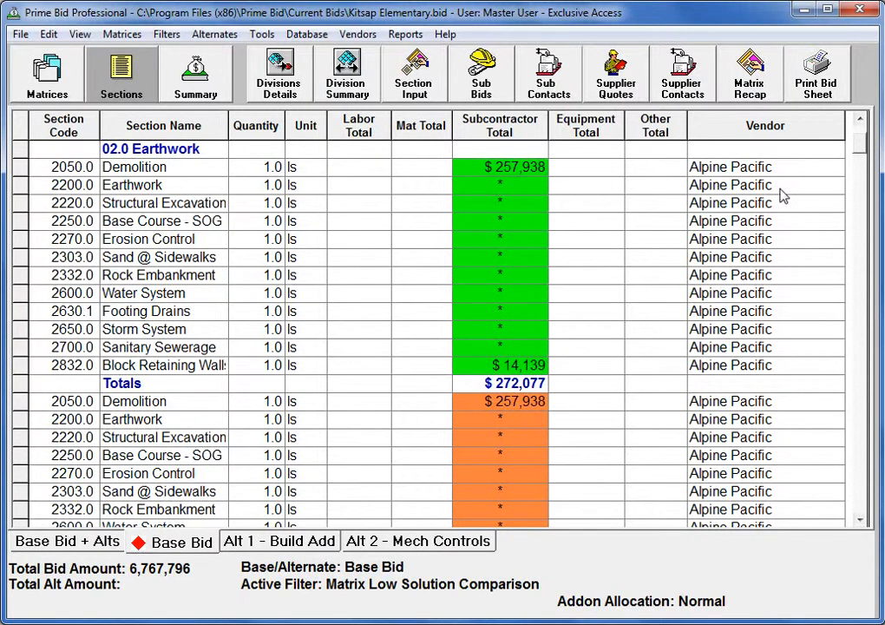
scroll(625, 398, down, 2)
scroll(625, 398, down, 7)
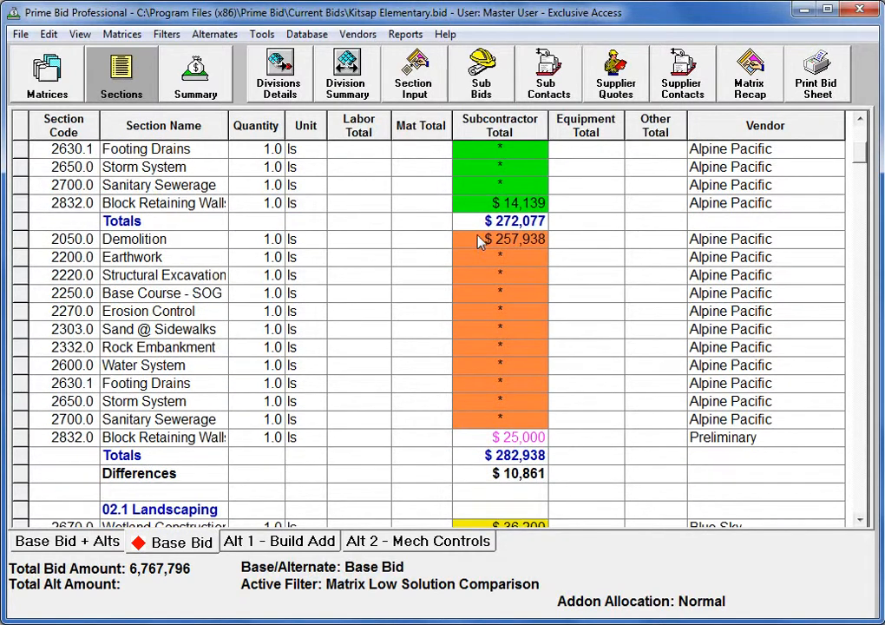
scroll(464, 400, down, 11)
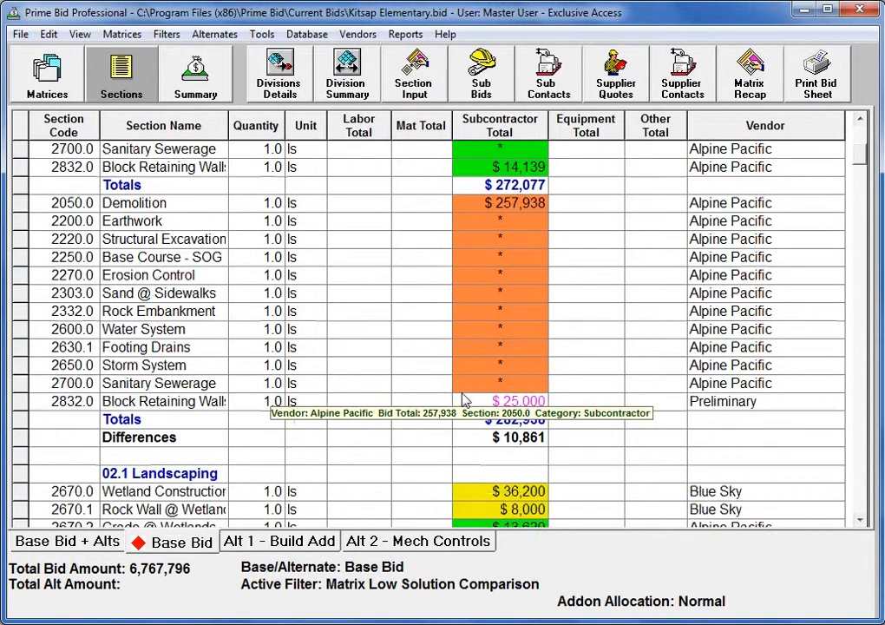
scroll(465, 400, down, 10)
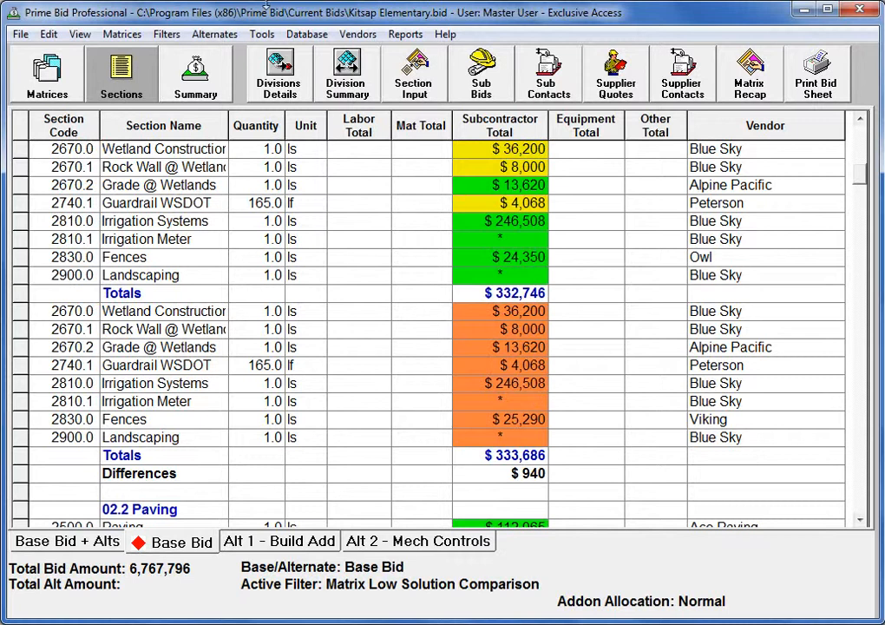
Step: Apply the Section Bid Recap filter and review each section's vendor bids from Surveying through the Landscaping sections
click(165, 35)
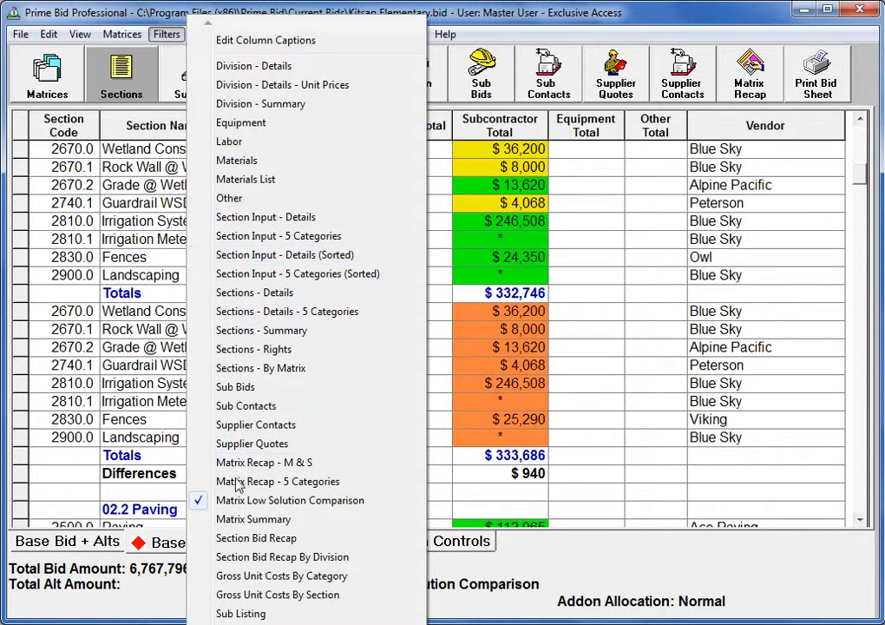
click(252, 539)
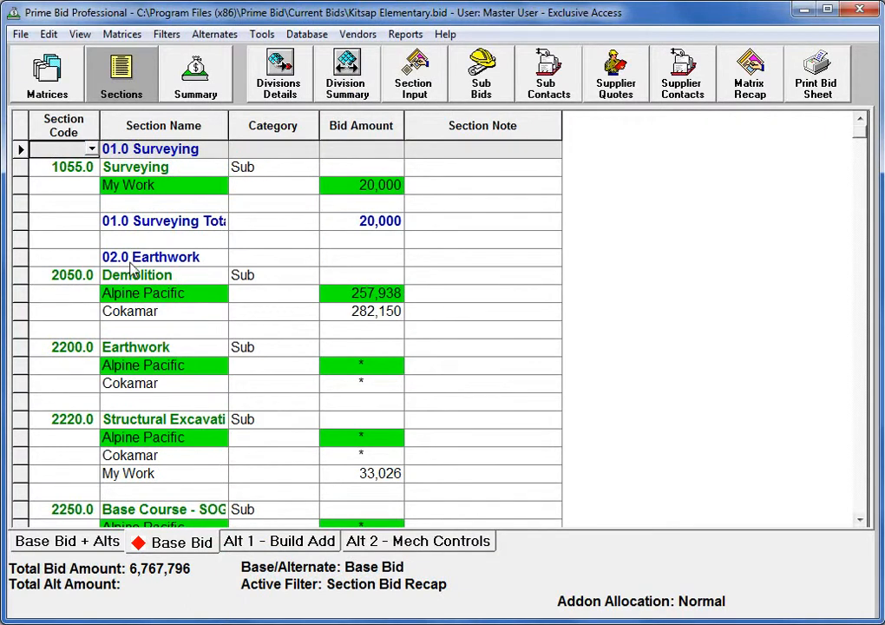
scroll(142, 347, down, 2)
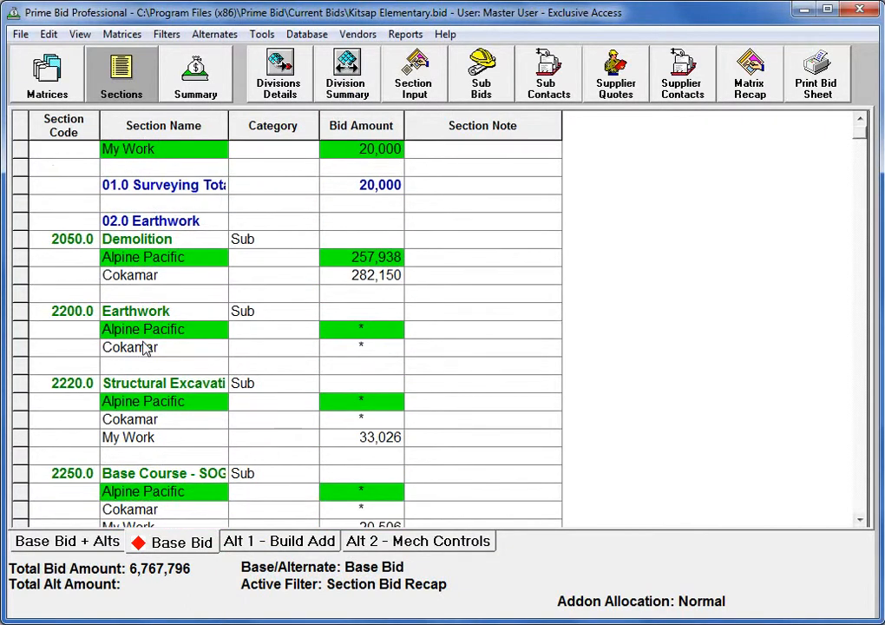
scroll(144, 347, down, 3)
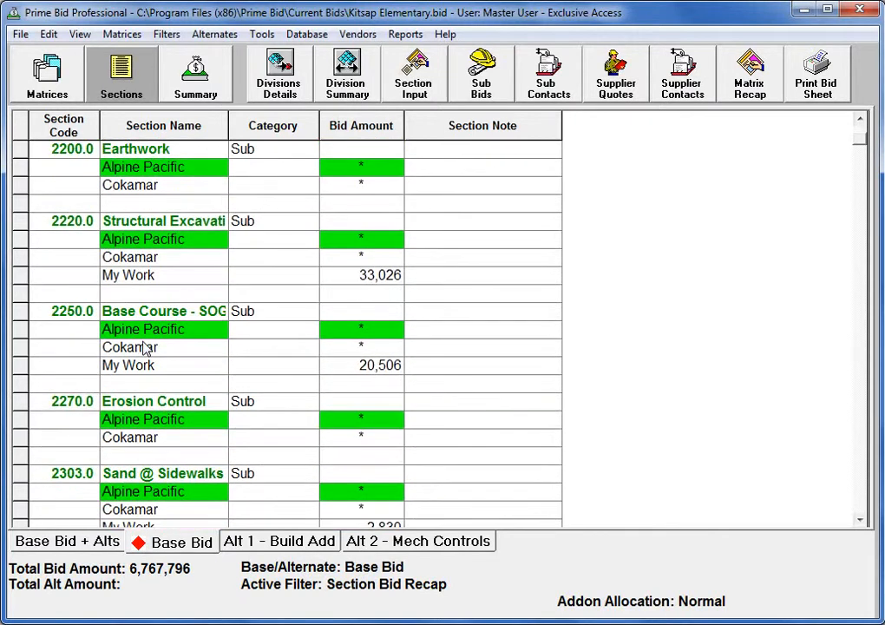
scroll(146, 348, down, 3)
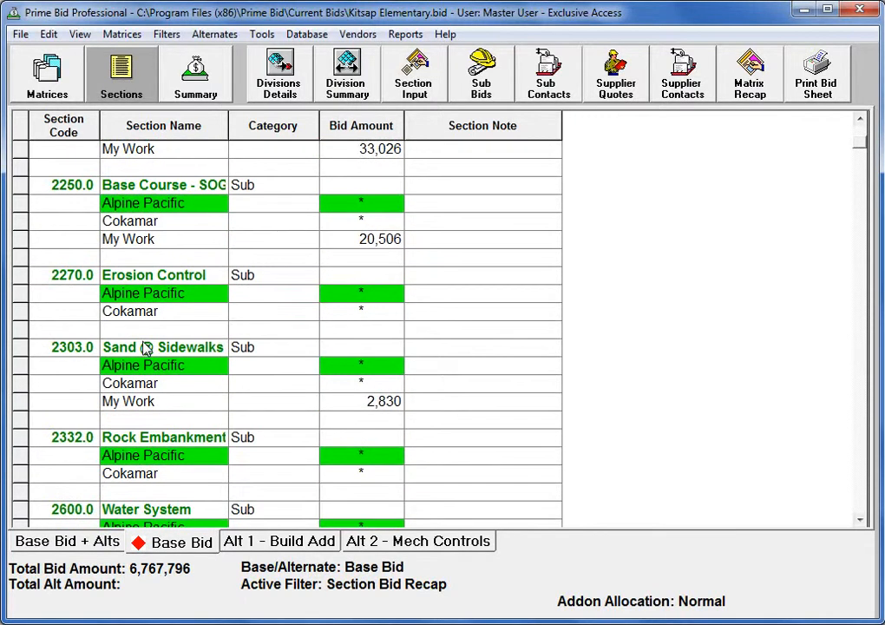
scroll(144, 347, down, 3)
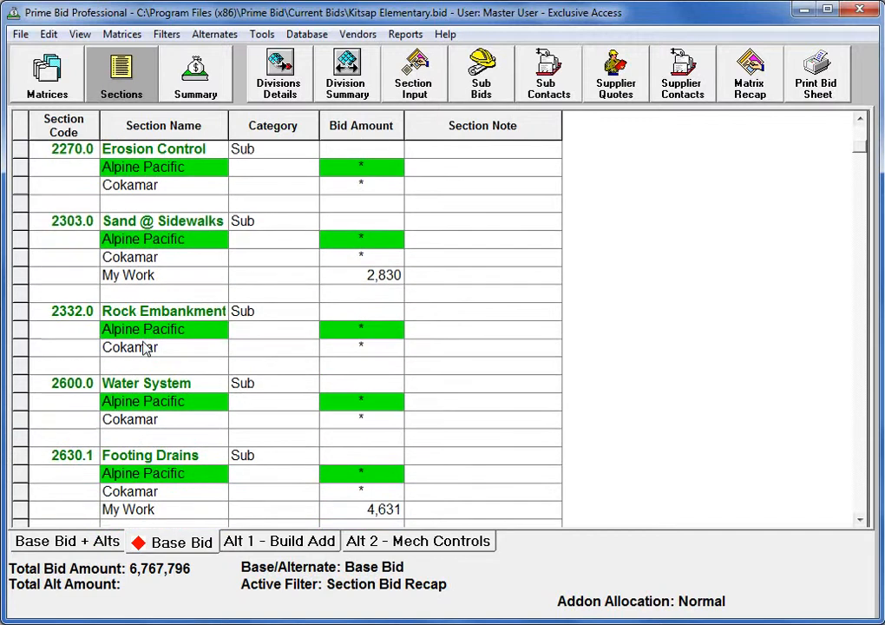
scroll(144, 347, down, 8)
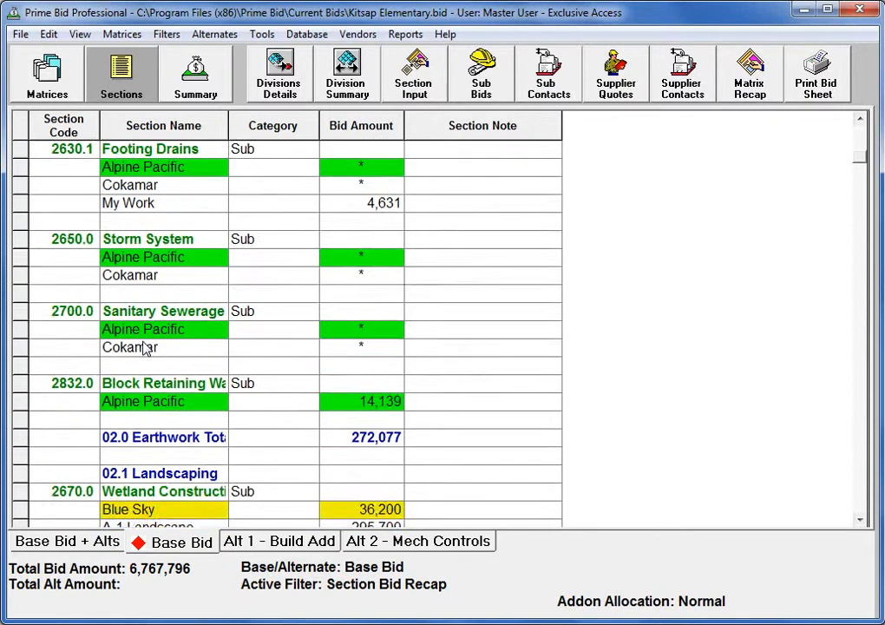
scroll(146, 348, down, 4)
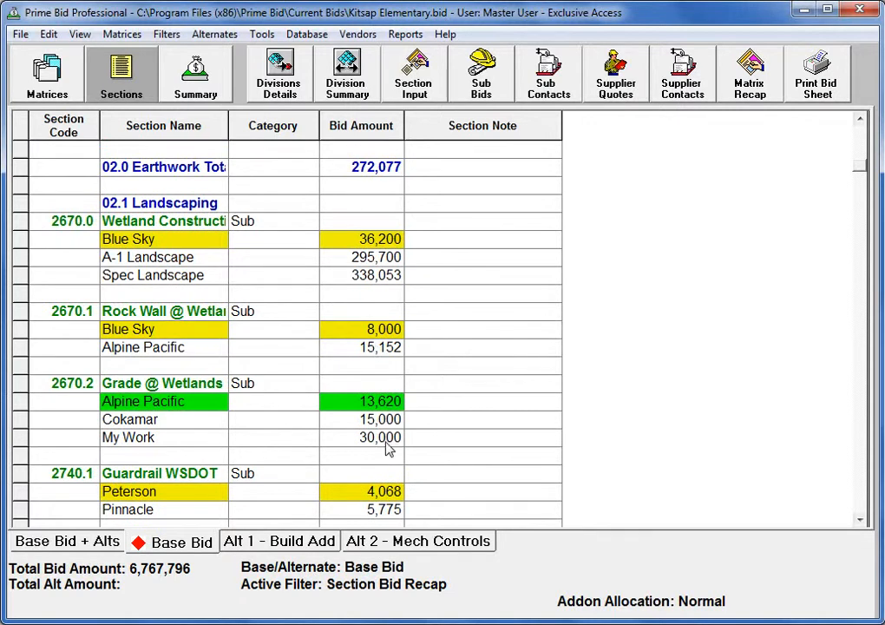
Step: Check the Section Bid Recap in a print preview and close the preview
click(19, 34)
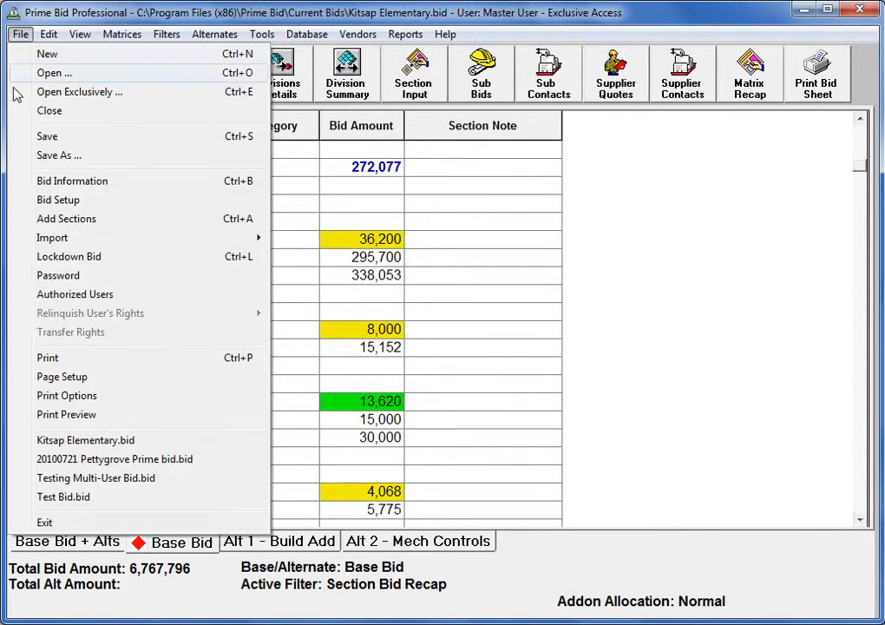
click(53, 422)
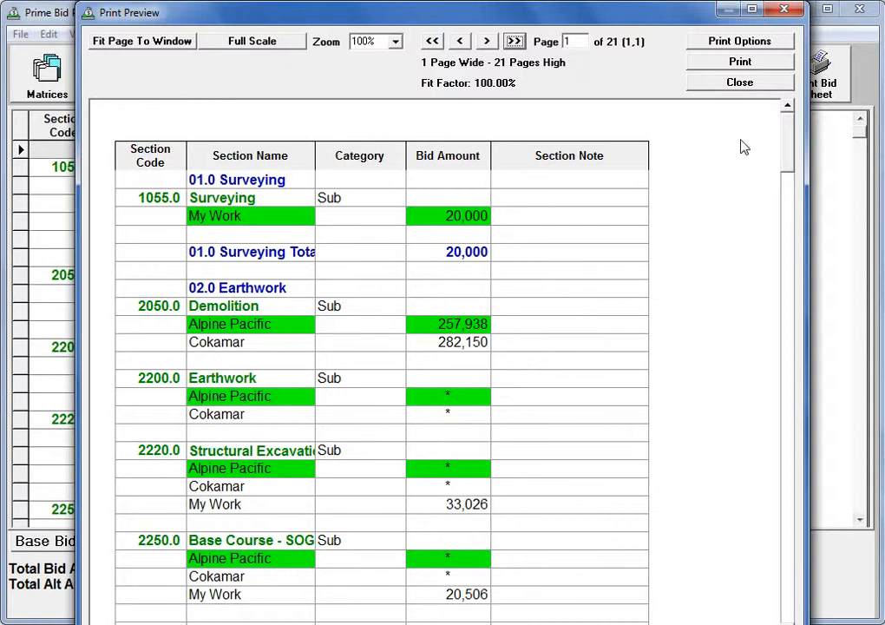
click(739, 84)
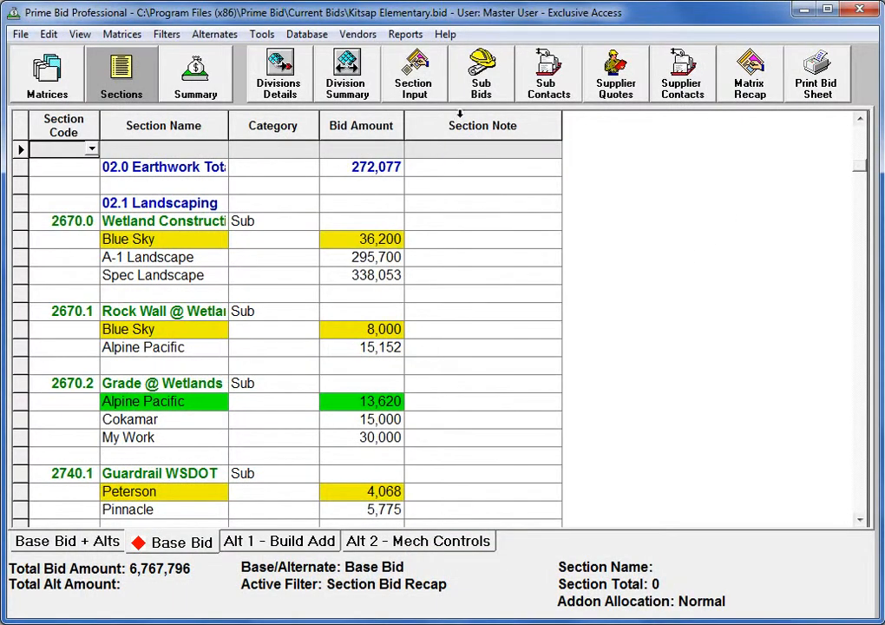
Step: Review the sections with the Sub Bids filter and with the Sub Contacts filter, which groups them by subcontractor
click(484, 84)
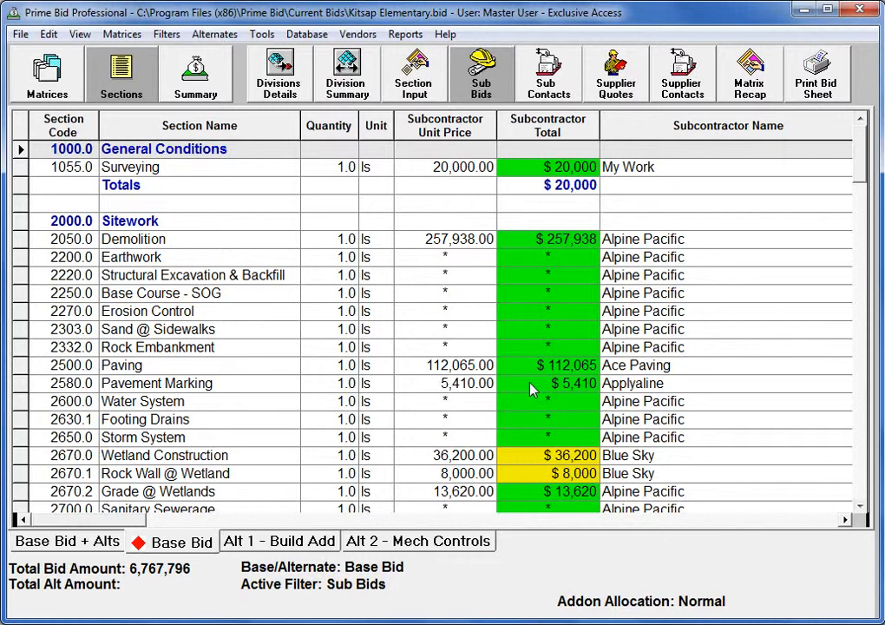
click(547, 91)
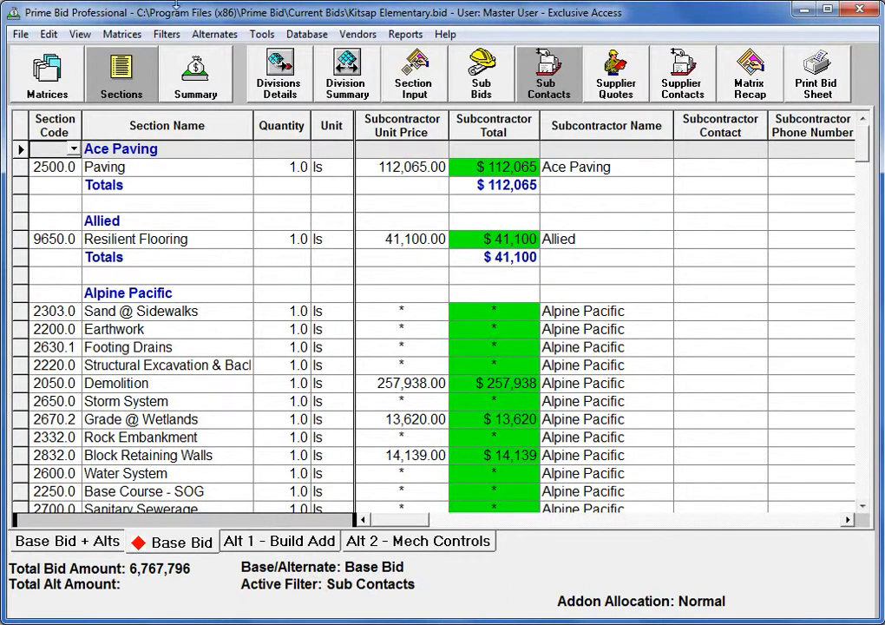
Step: Apply the Scope Items filter and review the scope items under the Mechanical and Electrical divisions
click(173, 37)
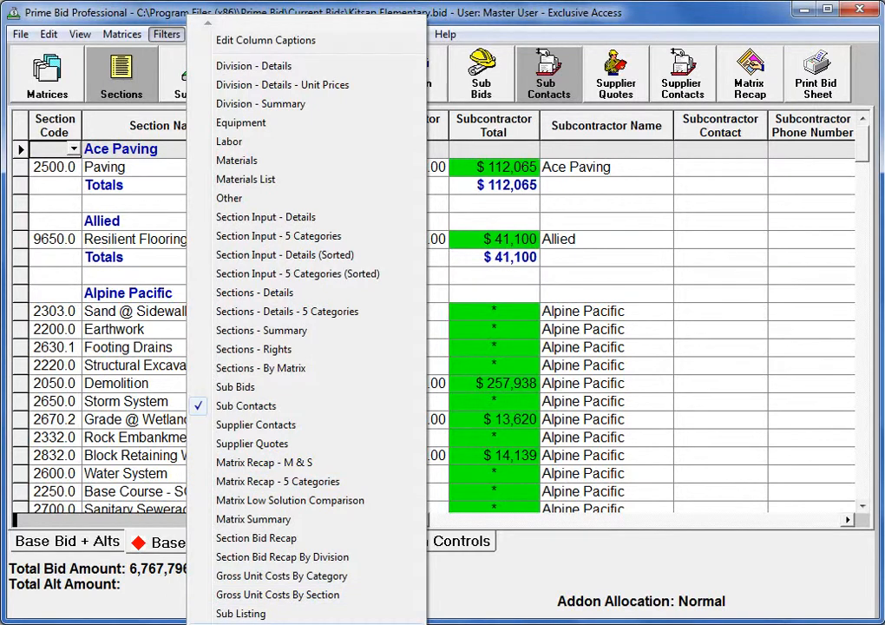
click(261, 622)
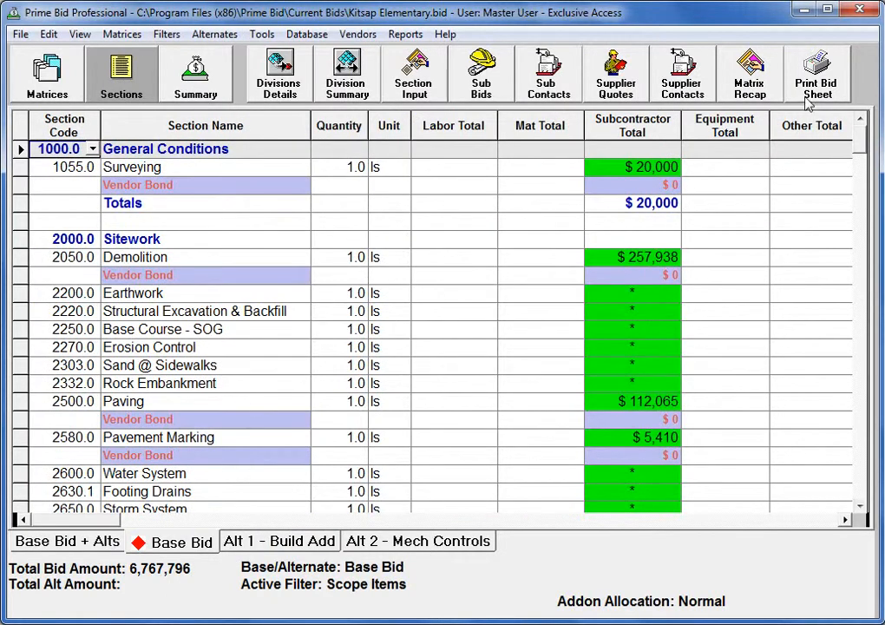
drag(860, 142, 863, 500)
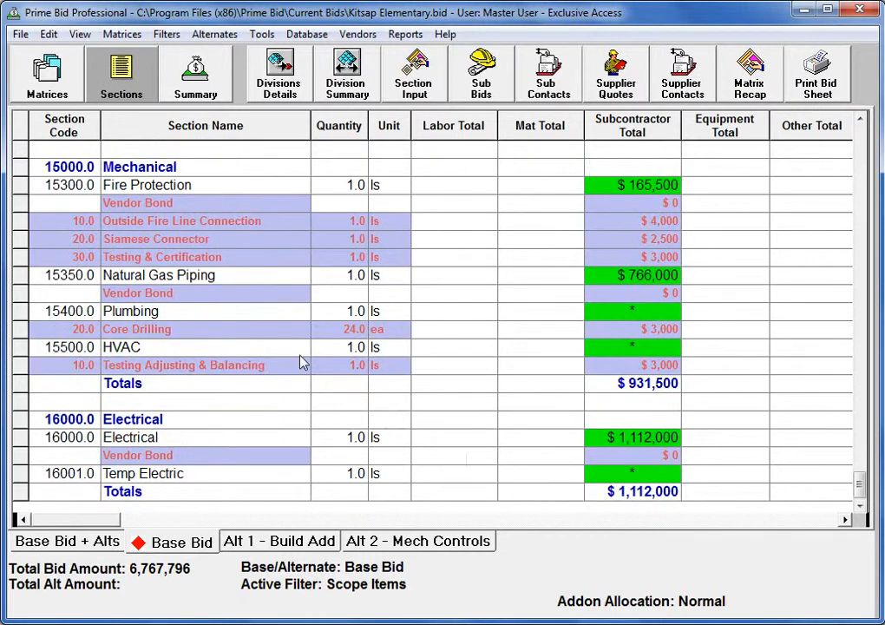